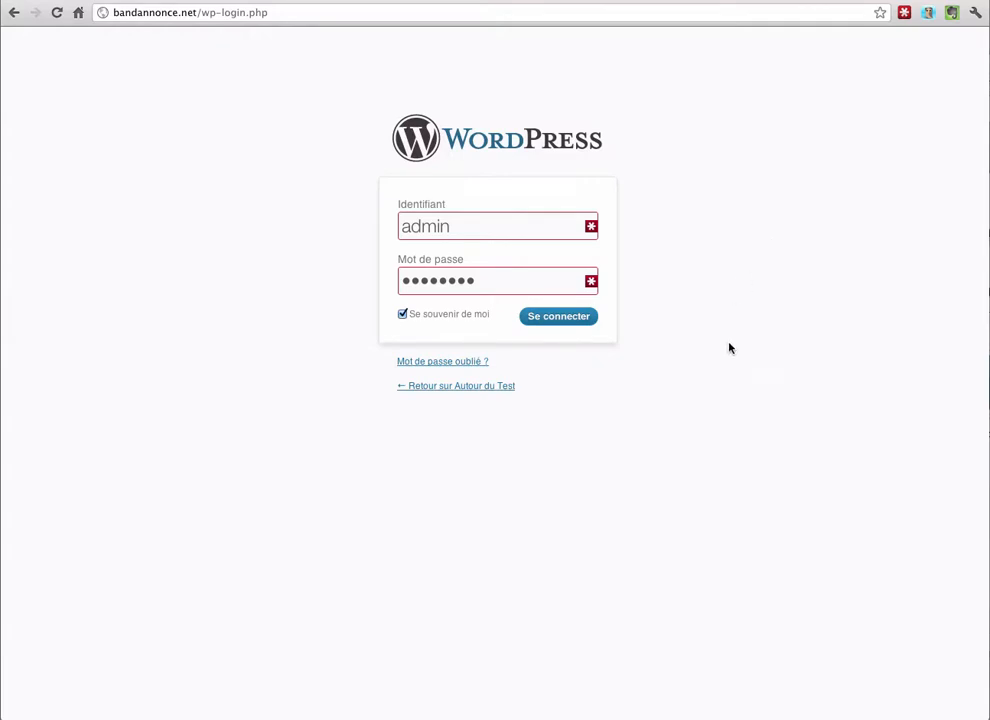
Switch to FileZilla, refresh the file lists and open the remote folder /wp-admin/images.
{"action": "left_click", "coordinate": [852, 715]}
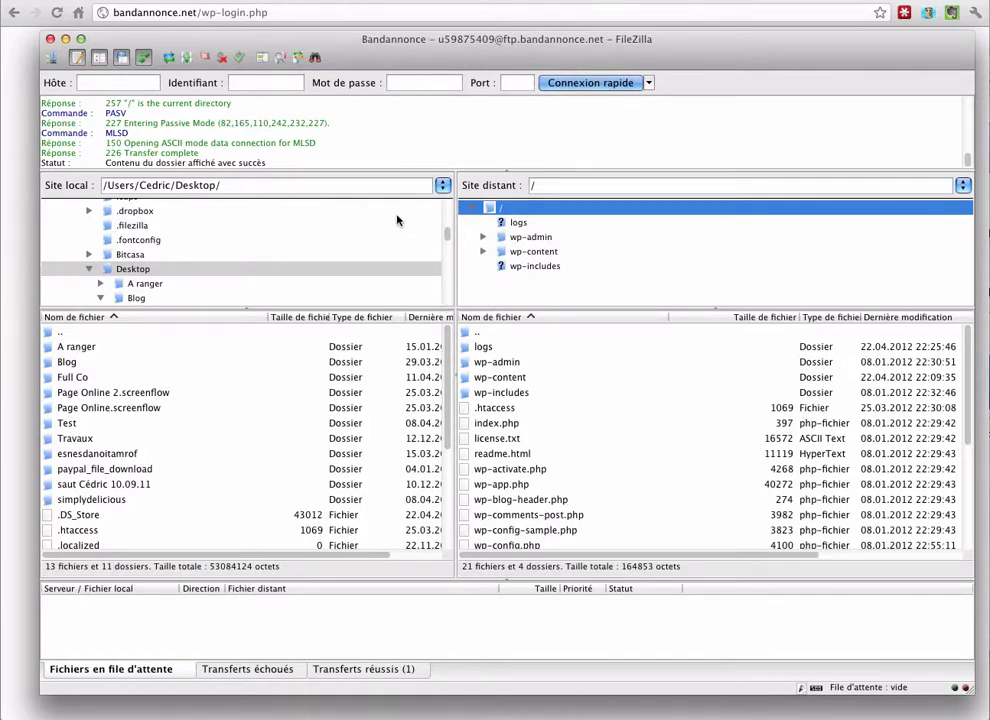
{"action": "left_click", "coordinate": [169, 57]}
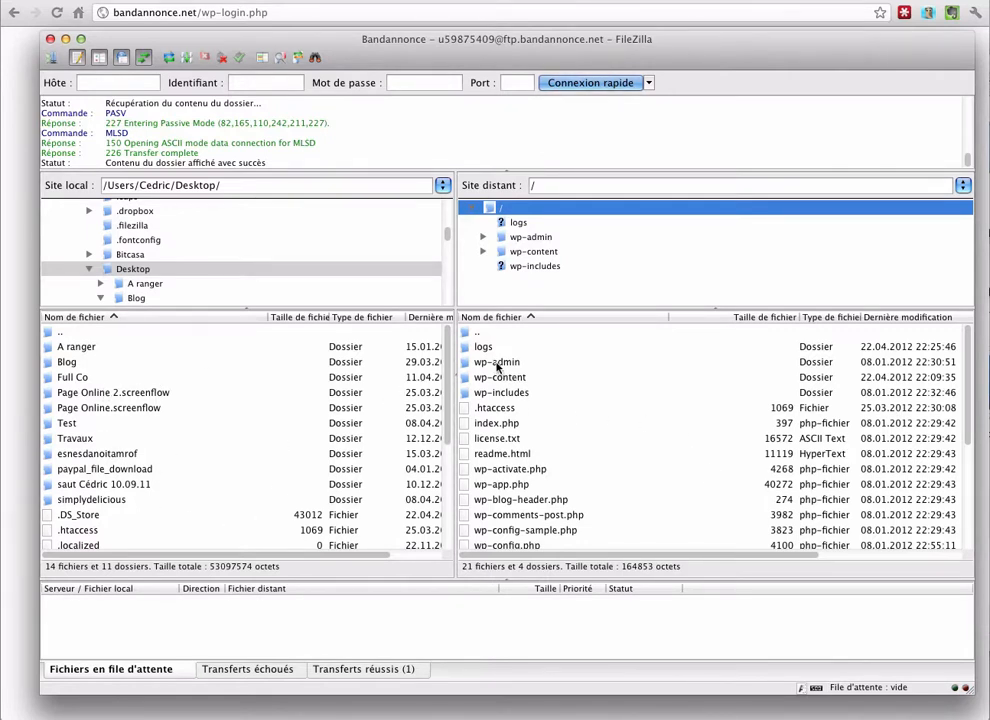
{"action": "double_click", "coordinate": [497, 365]}
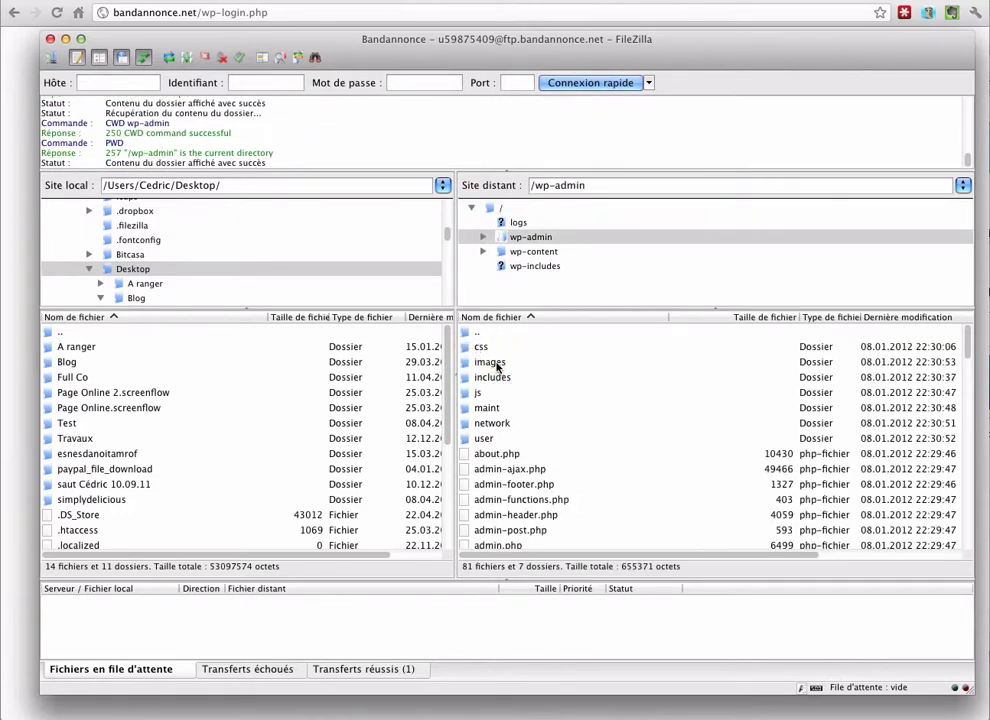
{"action": "double_click", "coordinate": [490, 363]}
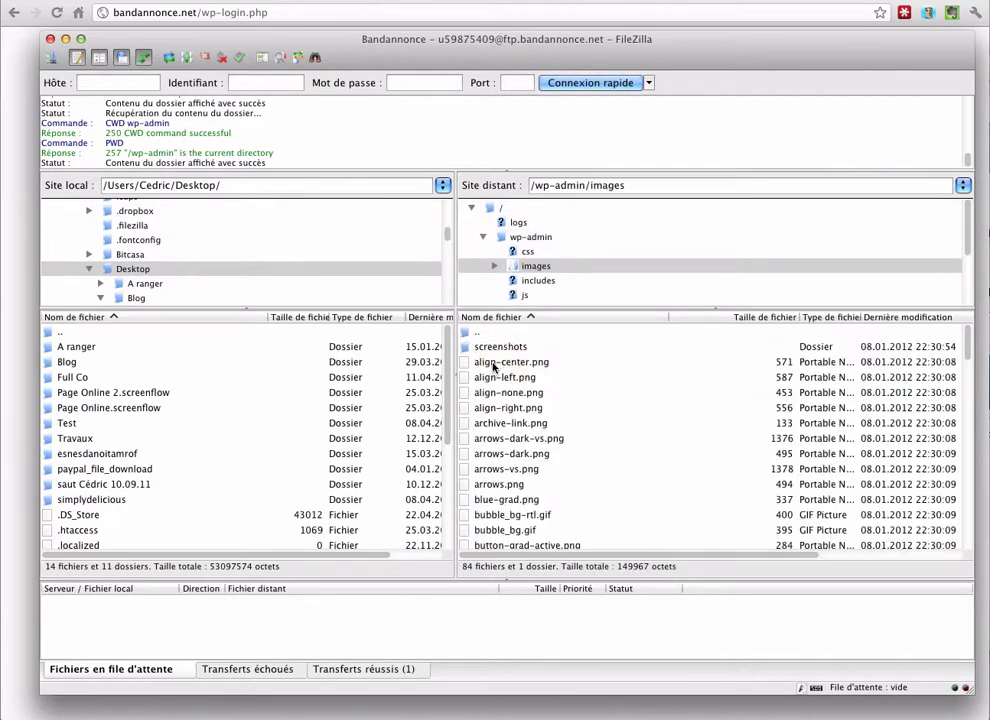
Download logo-login.png from the remote images folder to the local Desktop.
{"action": "scroll", "coordinate": [563, 454], "scroll_direction": "down", "scroll_amount": 10}
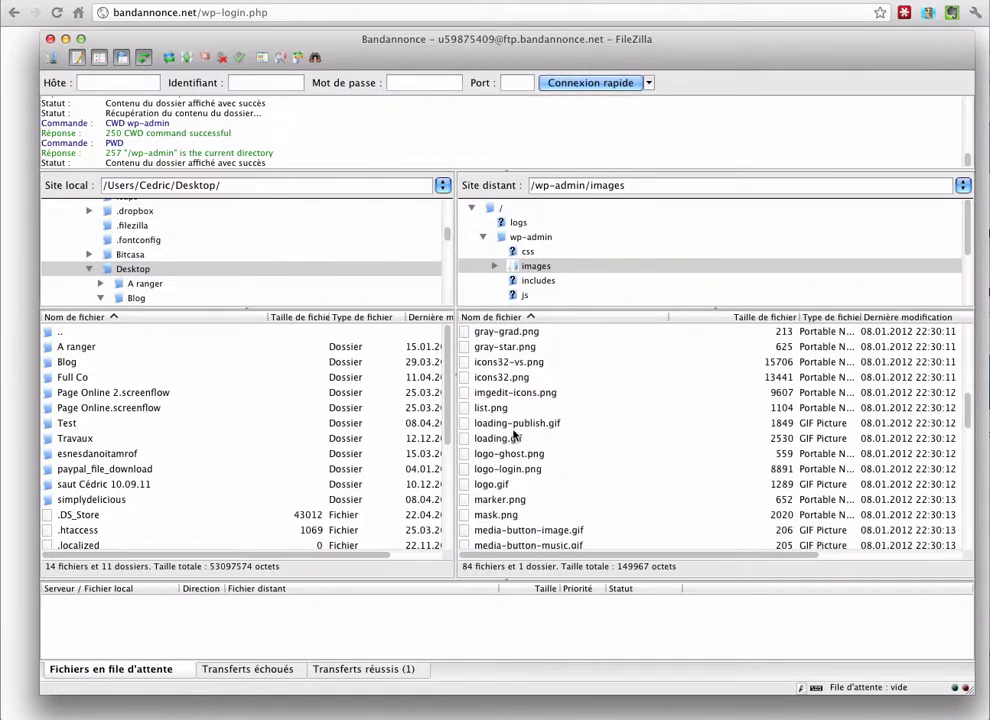
{"action": "scroll", "coordinate": [516, 436], "scroll_direction": "down", "scroll_amount": 1}
{"action": "left_click", "coordinate": [518, 456]}
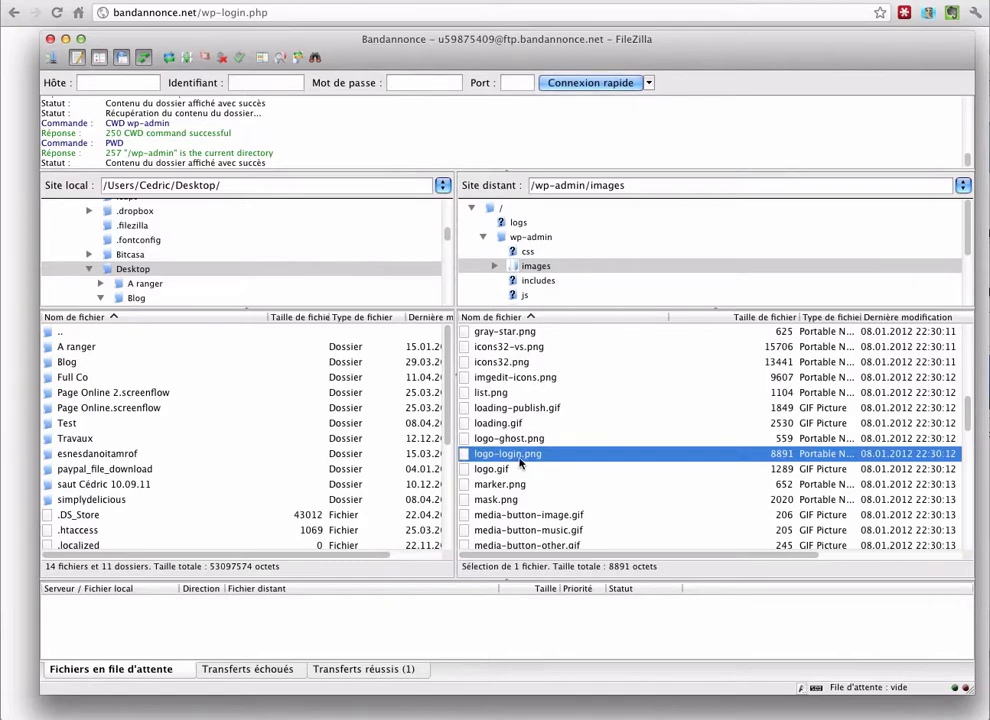
{"action": "right_click", "coordinate": [520, 457]}
{"action": "left_click", "coordinate": [586, 467]}
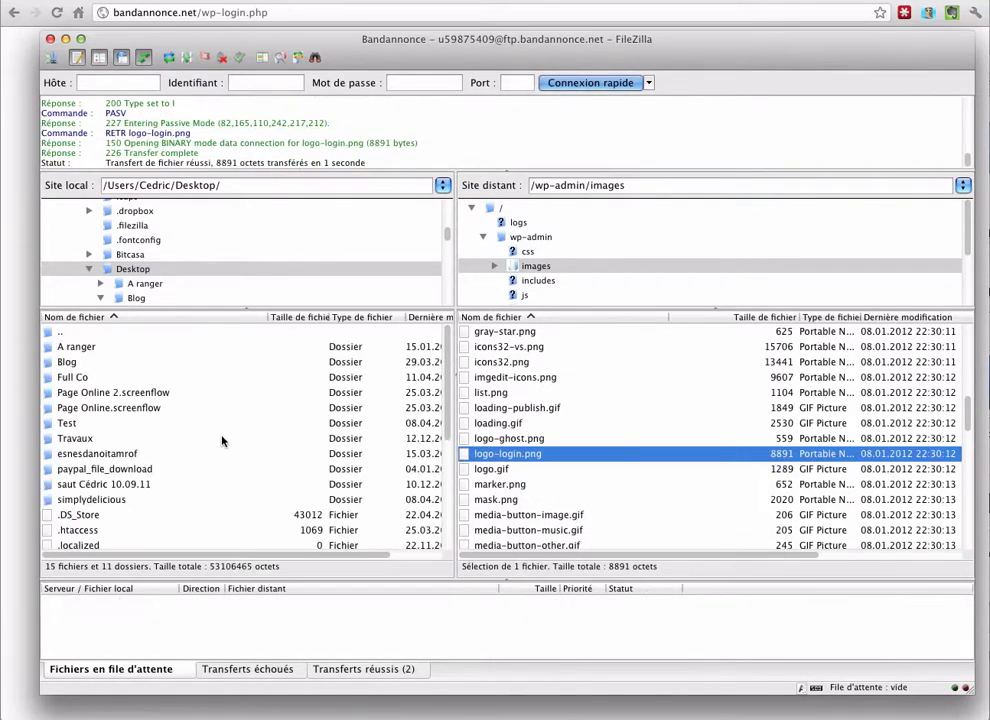
Switch to GIMP and open logo-login.png from the Desktop.
{"action": "left_click", "coordinate": [768, 716]}
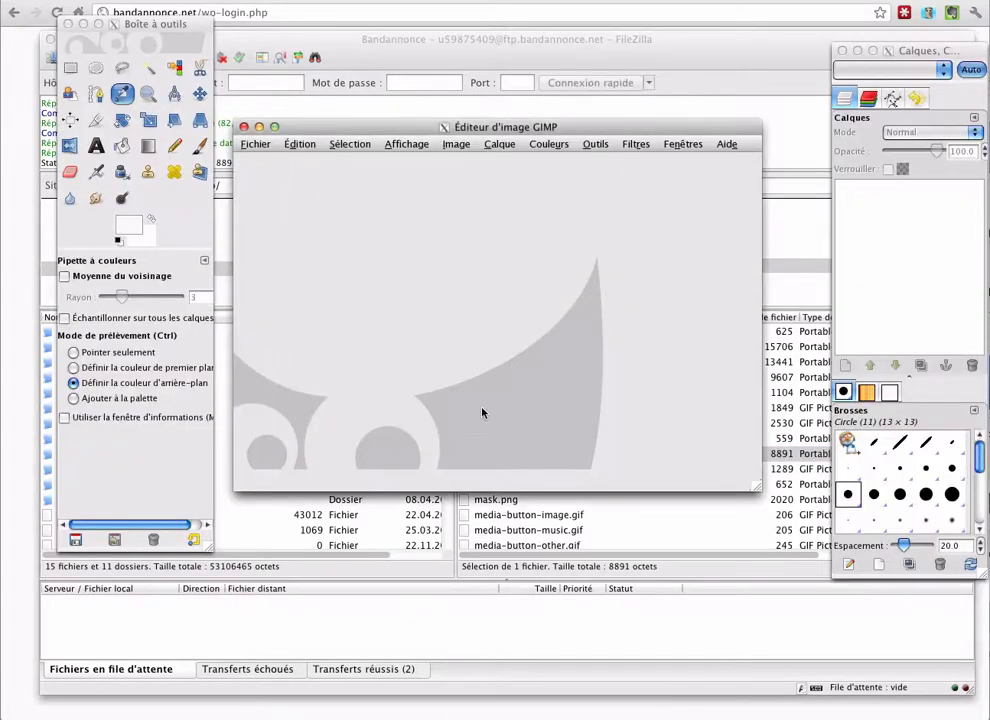
{"action": "left_click", "coordinate": [250, 145]}
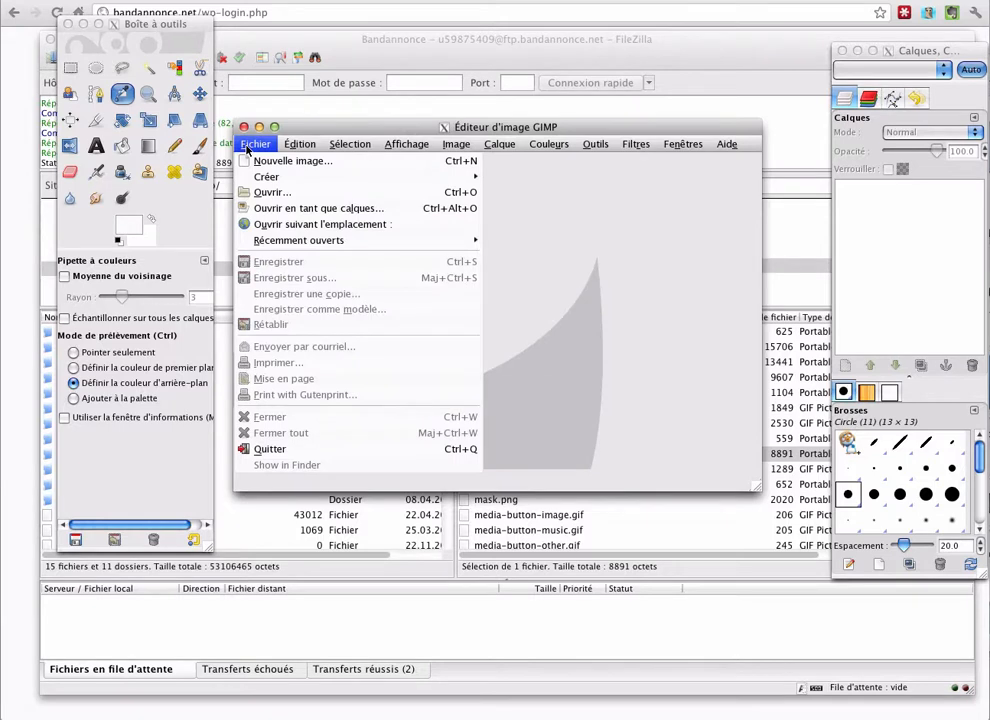
{"action": "left_click", "coordinate": [268, 193]}
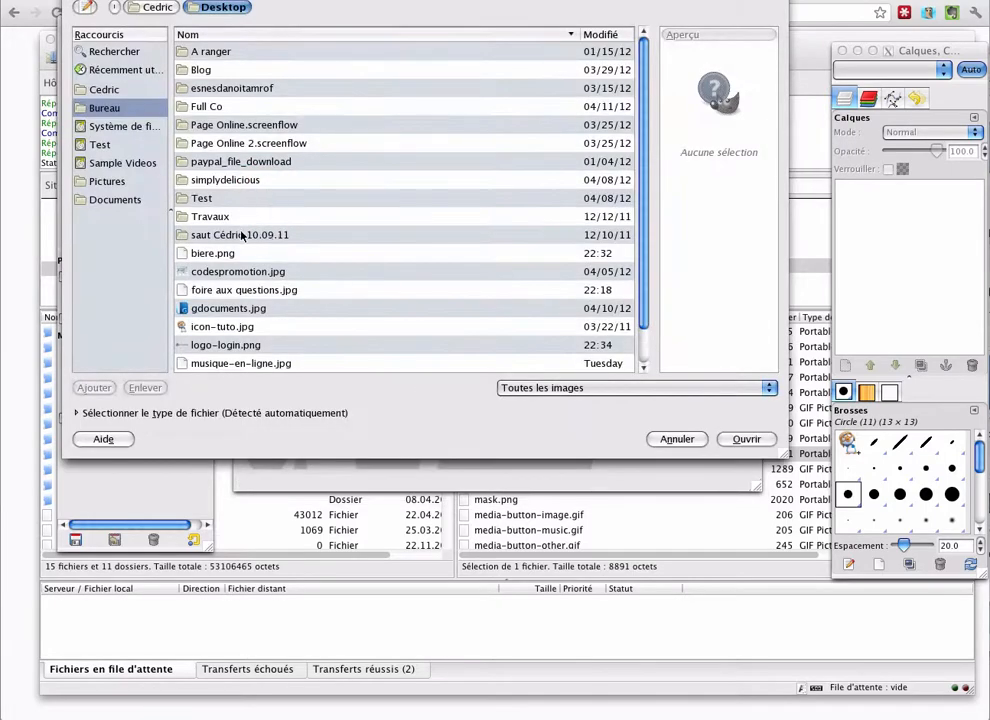
{"action": "scroll", "coordinate": [249, 307], "scroll_direction": "down", "scroll_amount": 1}
{"action": "left_click", "coordinate": [211, 308]}
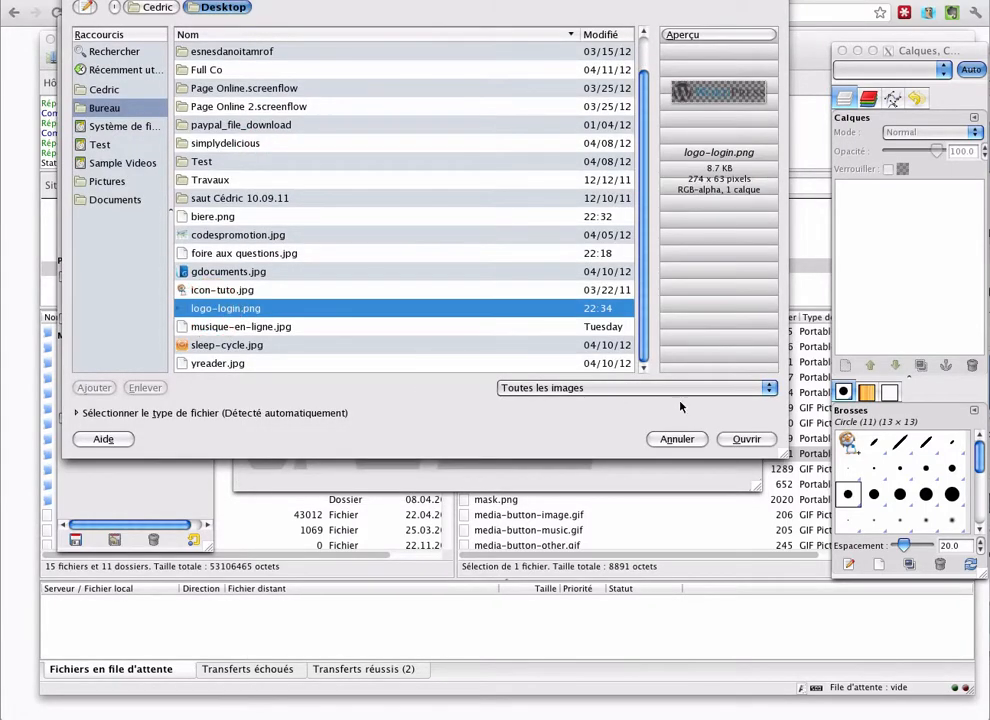
{"action": "left_click", "coordinate": [746, 439]}
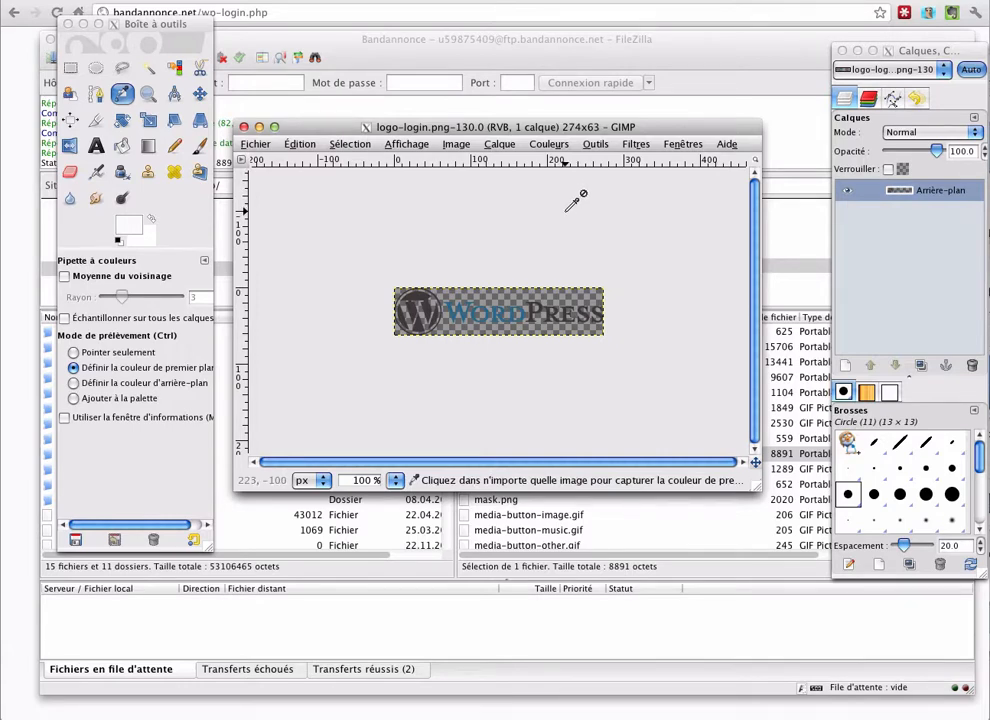
Create a new 274 x 63 pixel image filled with transparency and move its window clear of the original logo.
{"action": "left_click", "coordinate": [252, 145]}
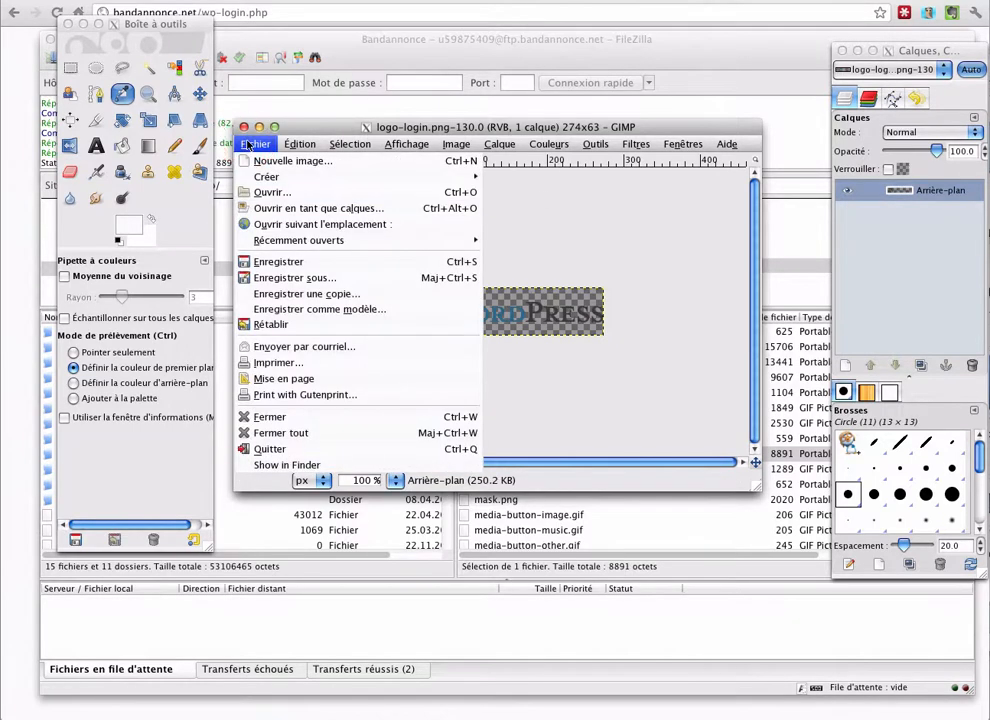
{"action": "left_click", "coordinate": [280, 161]}
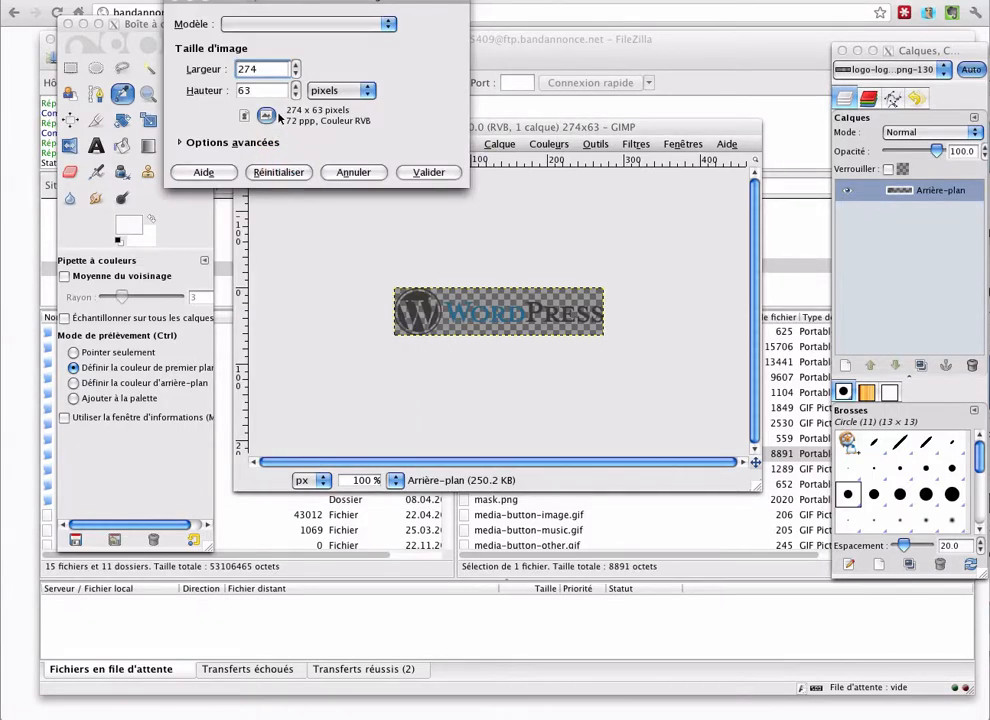
{"action": "left_click_drag", "start_coordinate": [265, 6], "coordinate": [395, 151]}
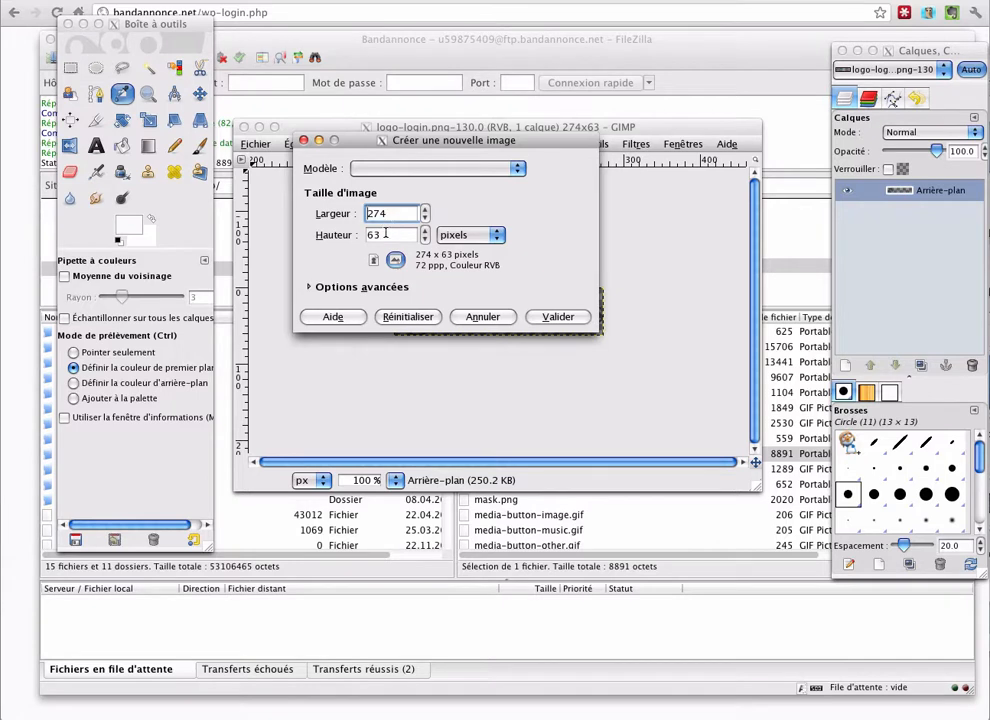
{"action": "left_click", "coordinate": [330, 287]}
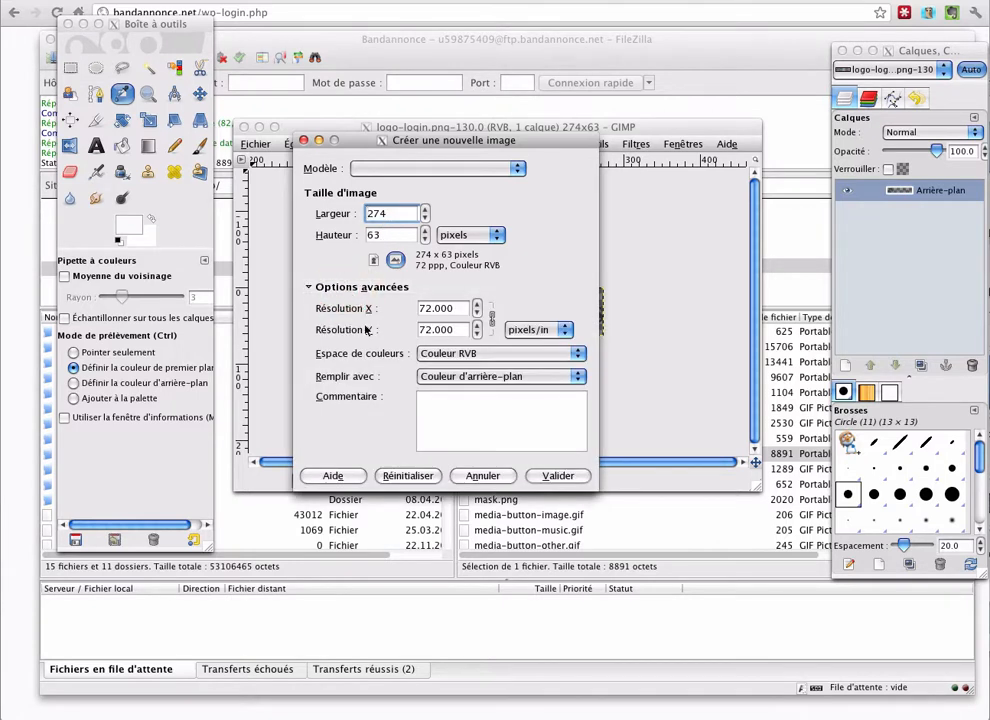
{"action": "left_click", "coordinate": [475, 376]}
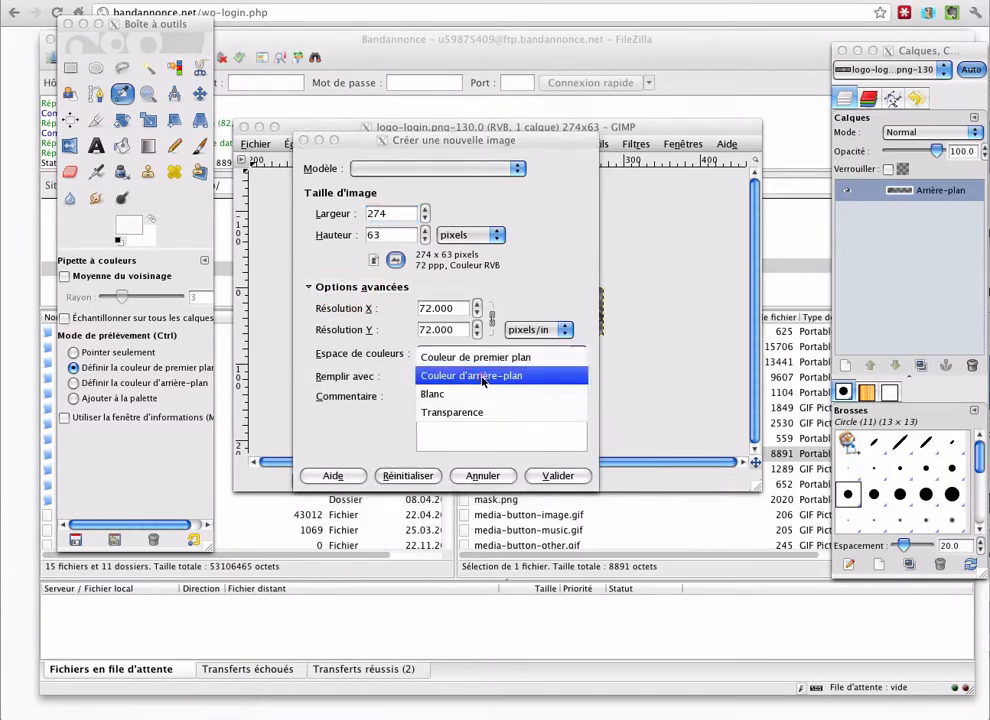
{"action": "left_click", "coordinate": [471, 412]}
{"action": "left_click", "coordinate": [562, 475]}
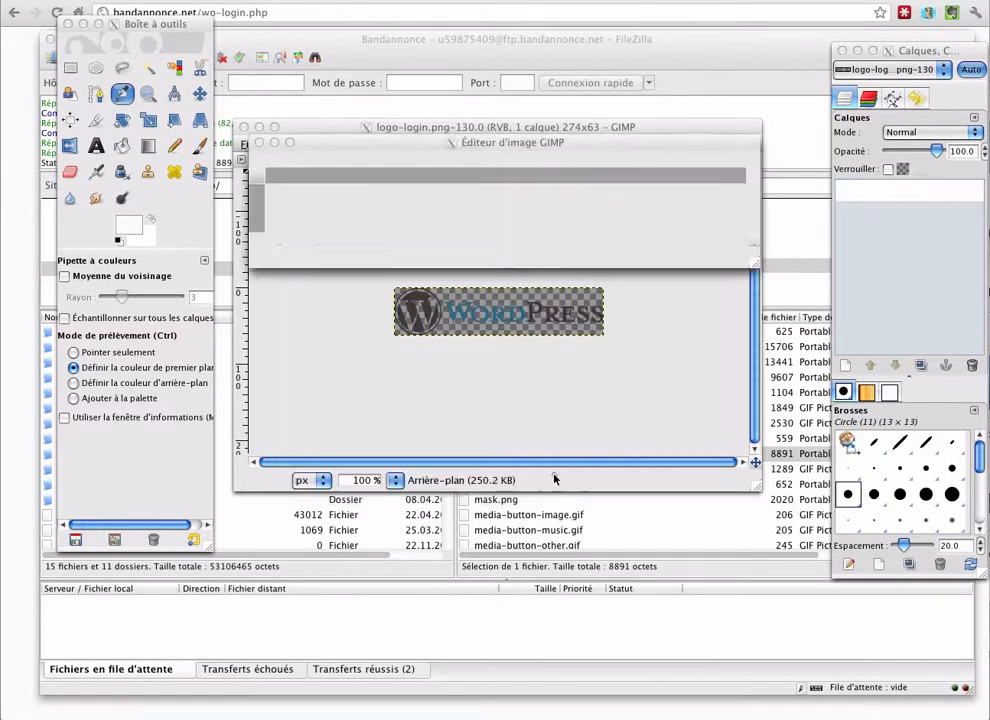
{"action": "left_click_drag", "start_coordinate": [485, 141], "coordinate": [491, 159]}
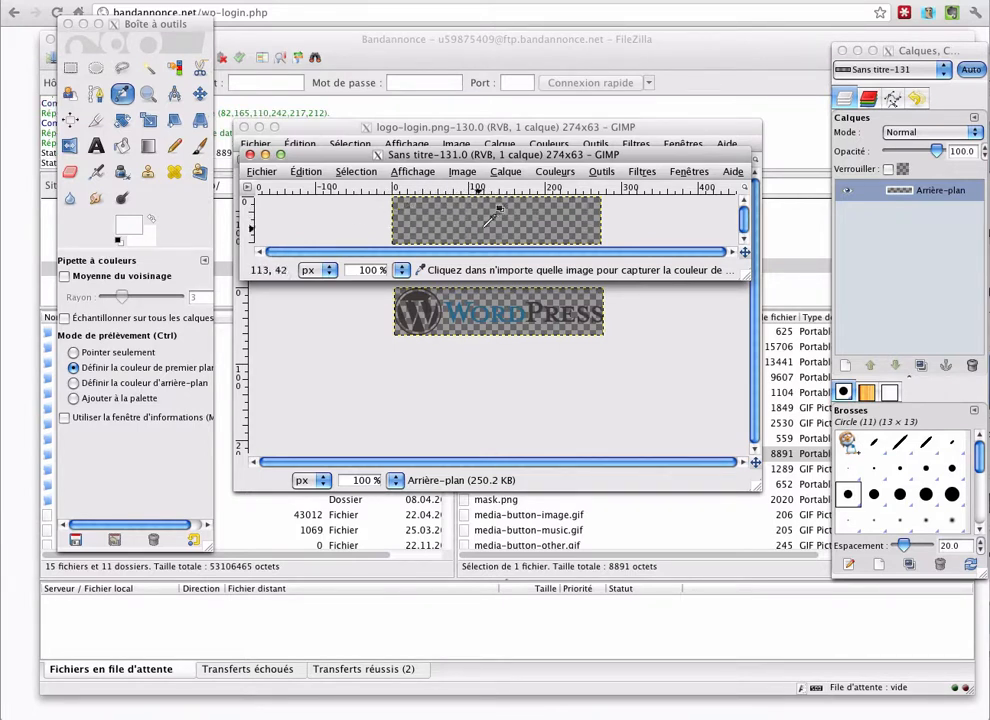
Open biere.png from the Desktop and place its window below the blank image.
{"action": "left_click", "coordinate": [261, 172]}
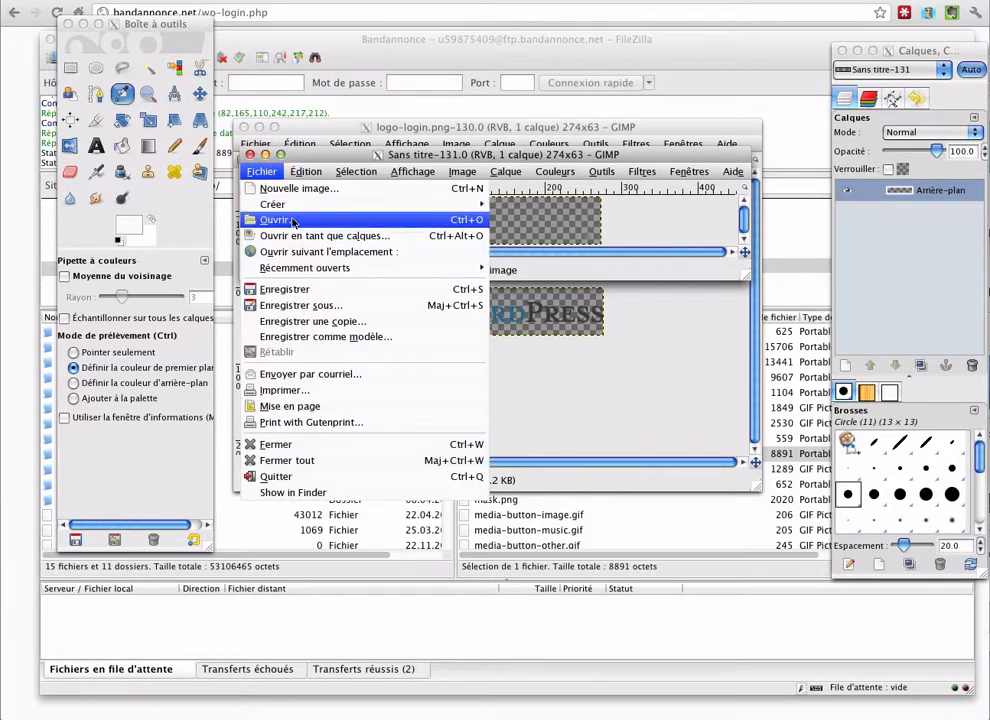
{"action": "left_click", "coordinate": [278, 219]}
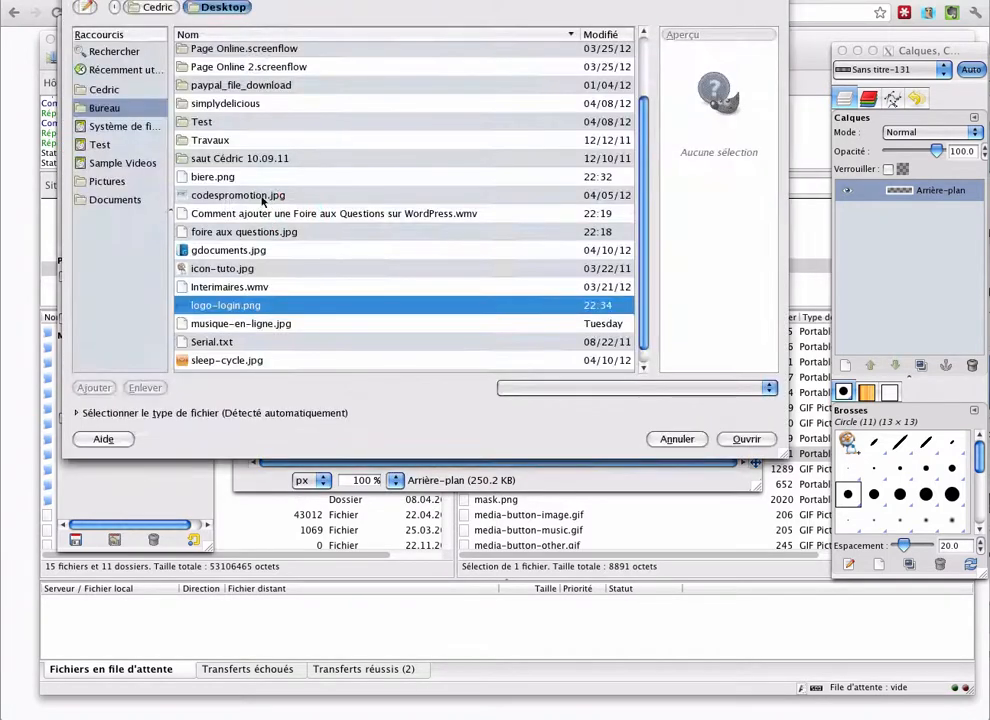
{"action": "double_click", "coordinate": [212, 177]}
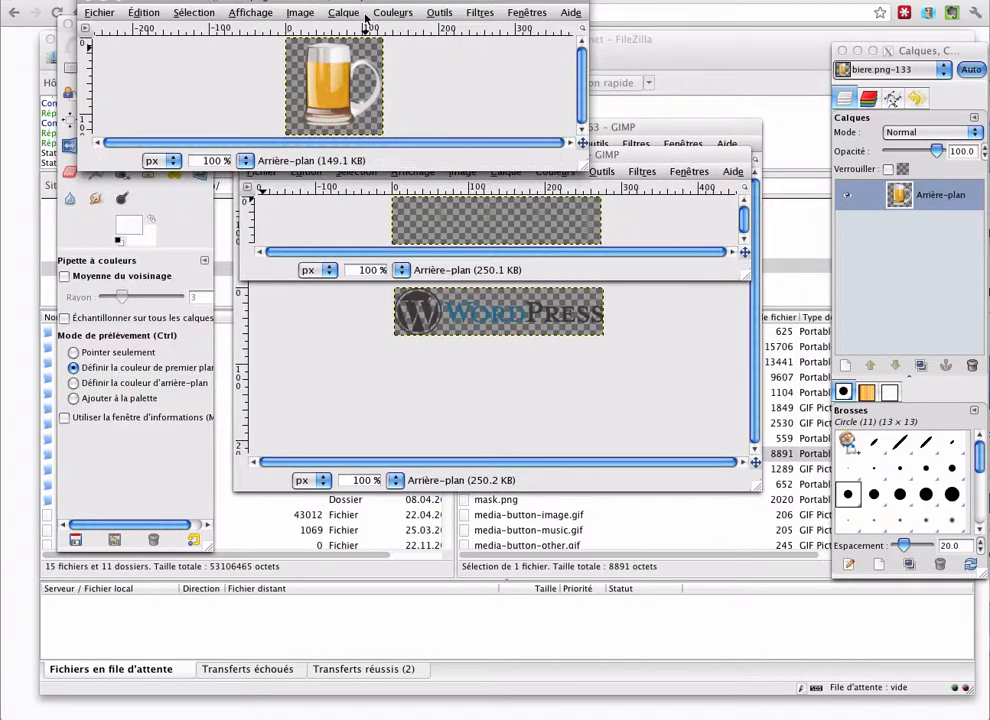
{"action": "left_click_drag", "start_coordinate": [355, 2], "coordinate": [514, 297]}
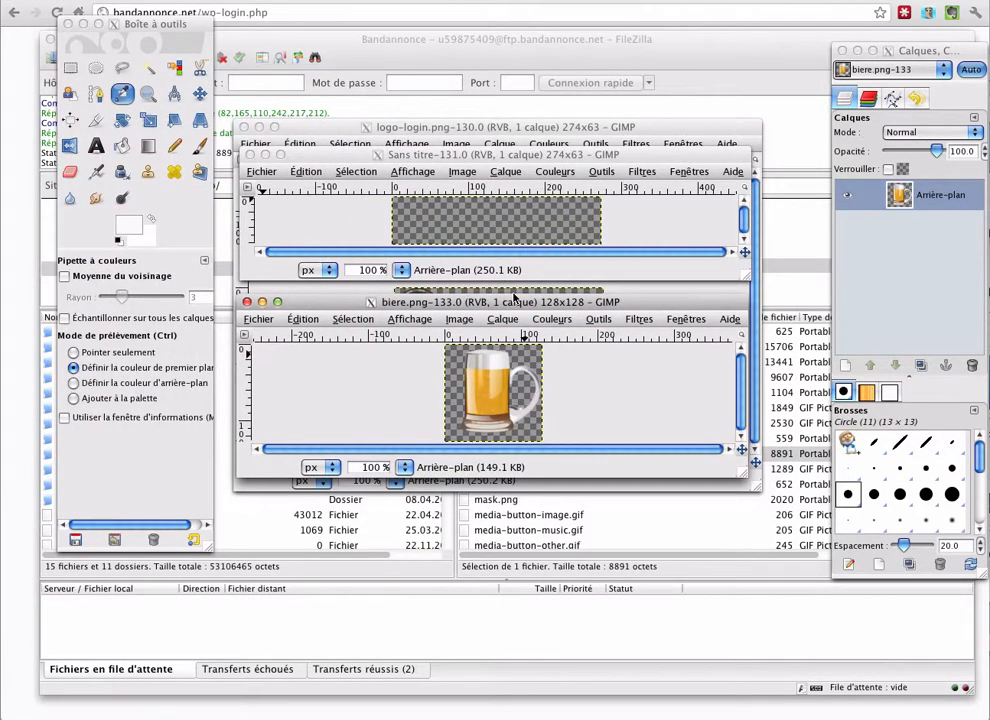
Scale the beer mug image proportionally to a height of 63 pixels.
{"action": "key", "text": "ctrl+alt+i"}
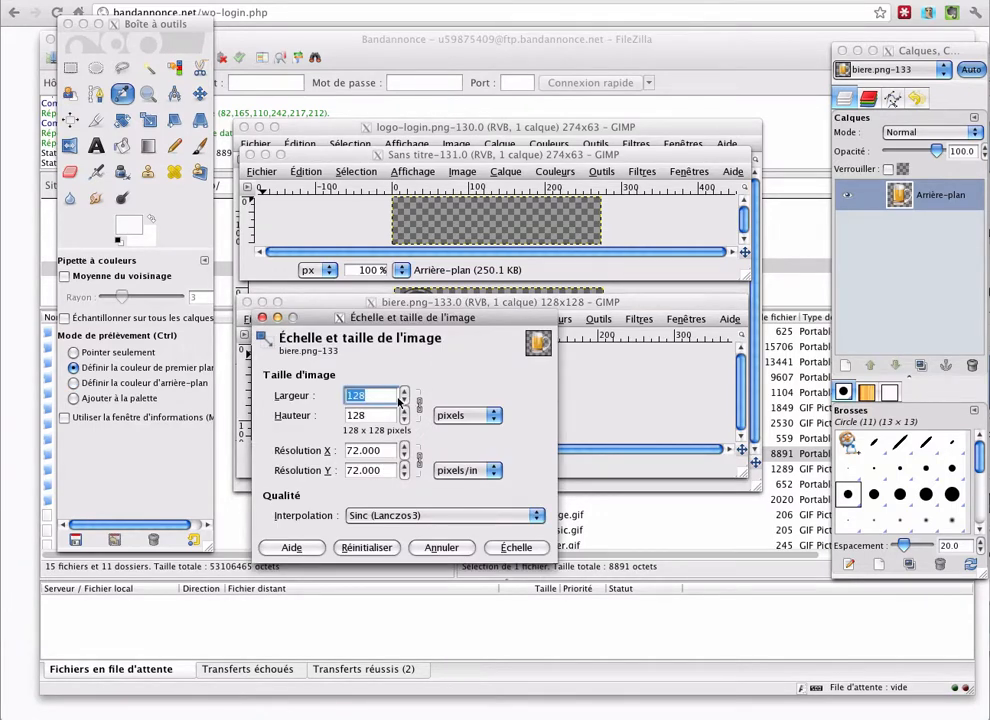
{"action": "key", "text": "Tab"}
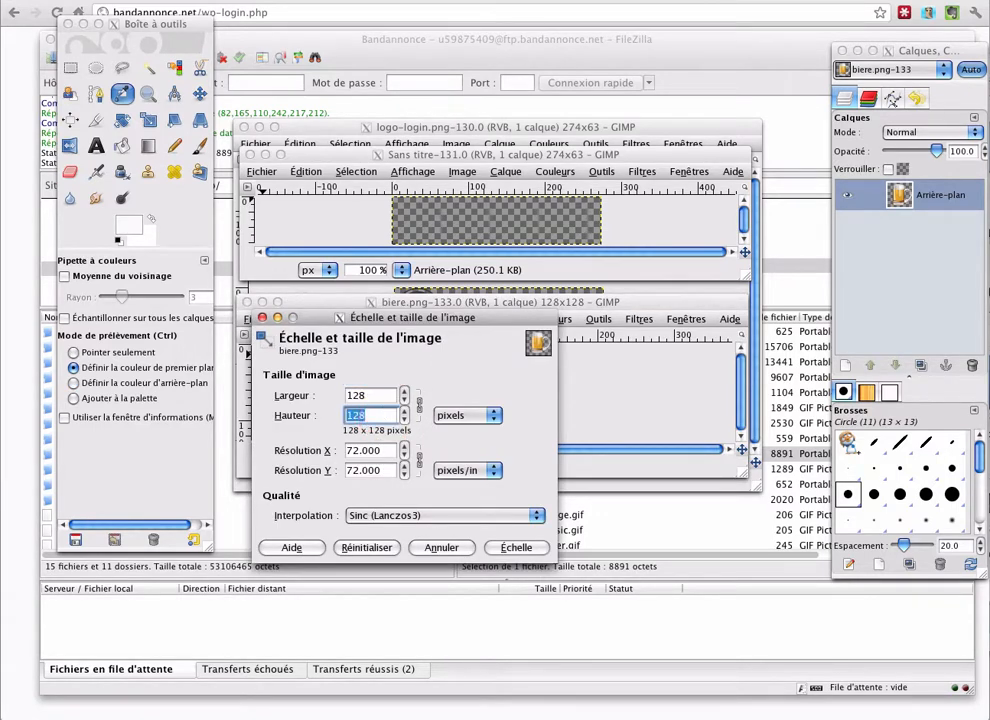
{"action": "type", "text": "63"}
{"action": "left_click", "coordinate": [515, 547]}
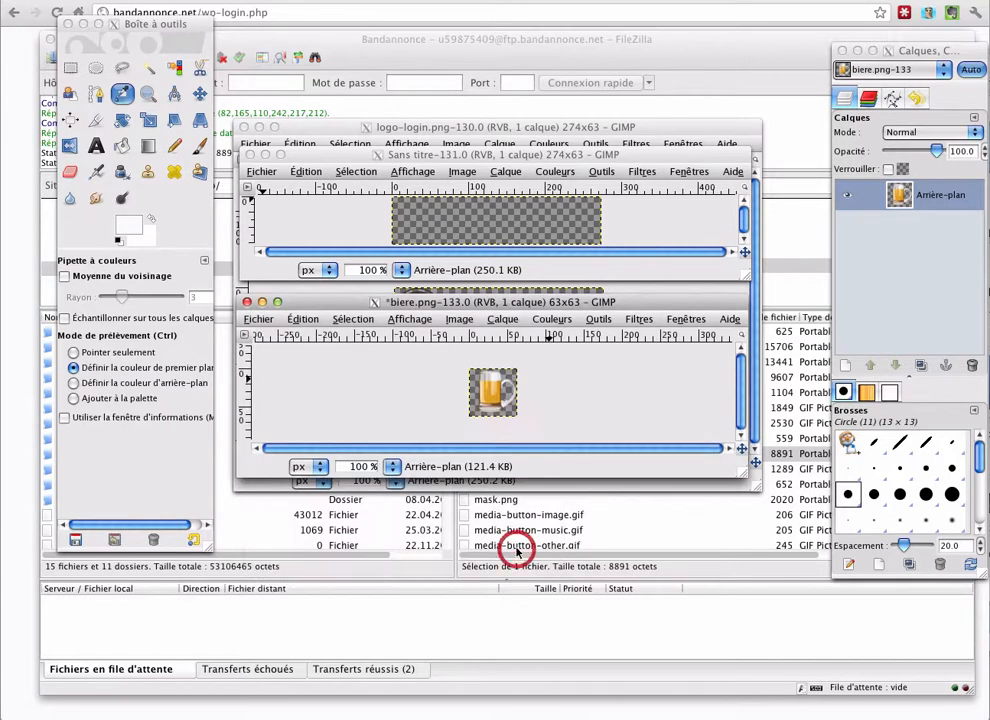
Copy the scaled beer mug into the centre of the blank transparent image and anchor it to the background layer.
{"action": "key", "text": "ctrl"}
{"action": "key", "text": "ctrl+c"}
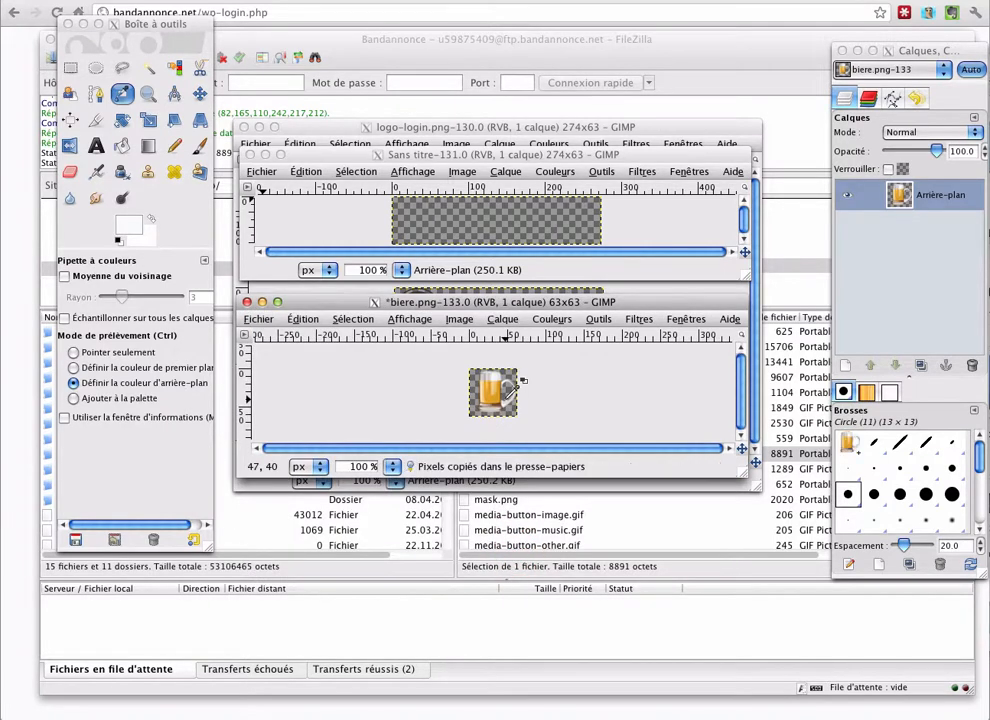
{"action": "left_click", "coordinate": [483, 163]}
{"action": "key", "text": "ctrl+v"}
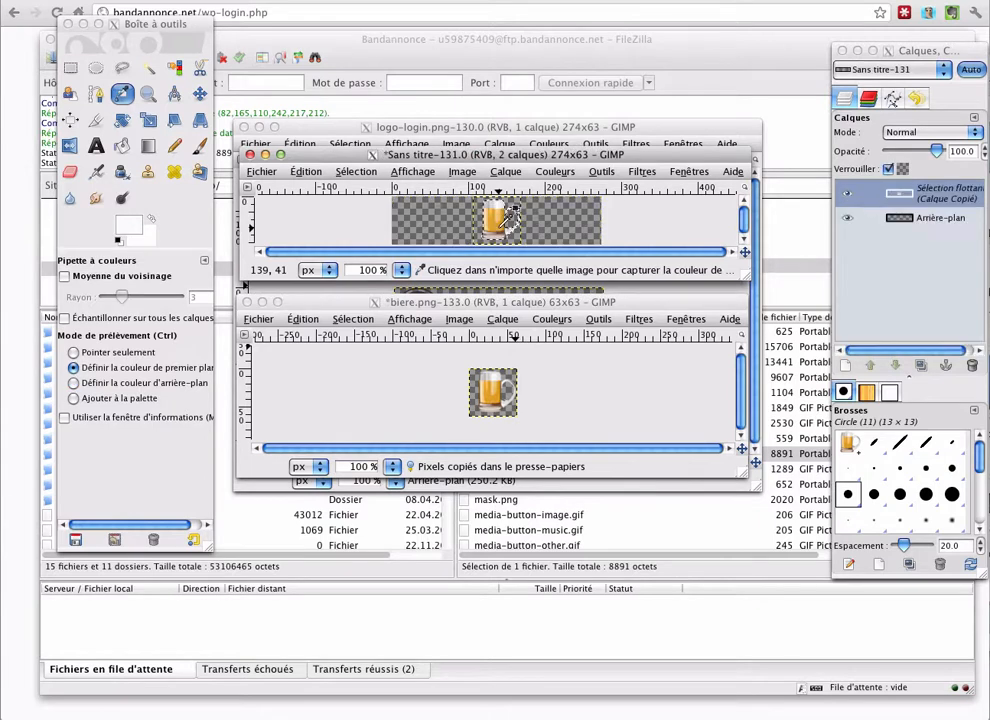
{"action": "key", "text": "ctrl+h"}
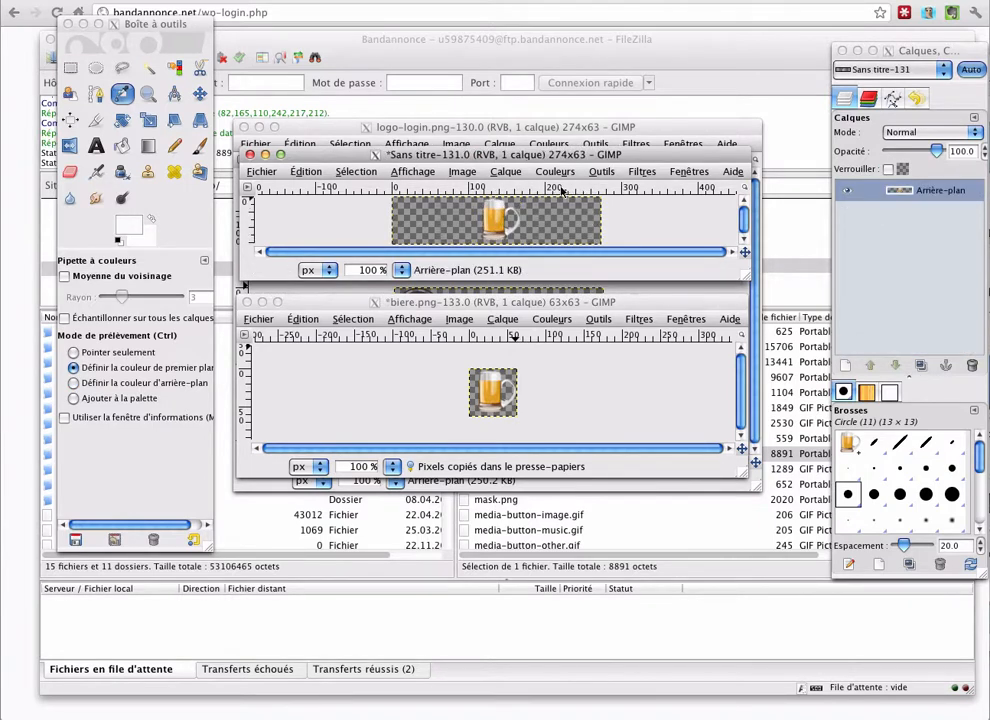
{"action": "left_click_drag", "start_coordinate": [516, 157], "coordinate": [528, 162]}
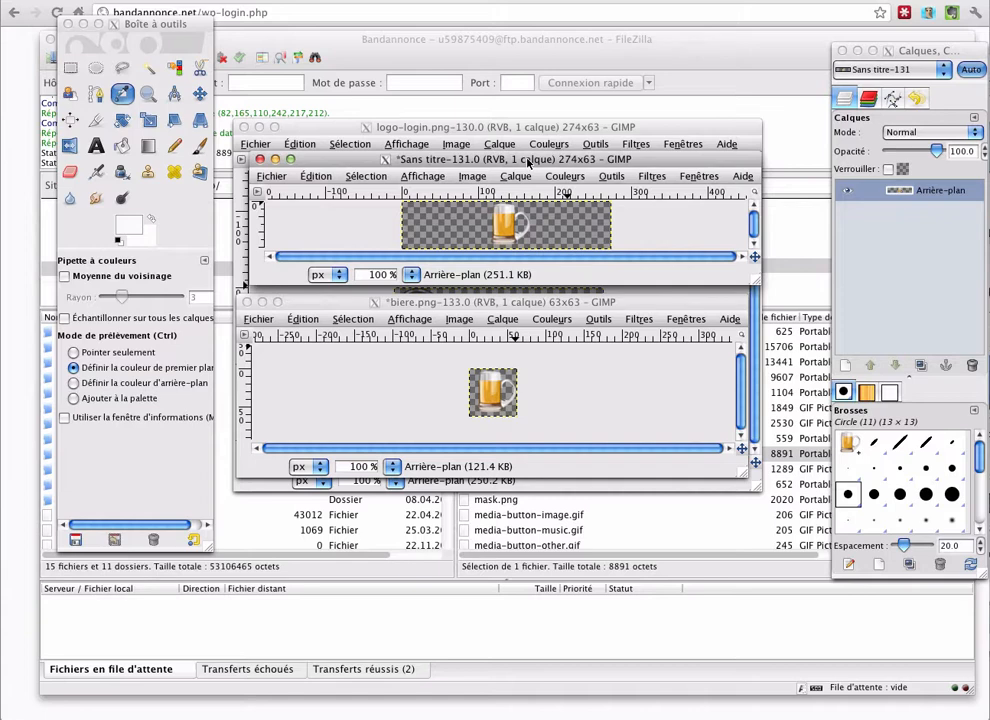
Save the new mug image to the Desktop as logo-login.png, replacing the existing file and keeping the default PNG options.
{"action": "key", "text": "ctrl+shift"}
{"action": "key", "text": "ctrl+shift+s"}
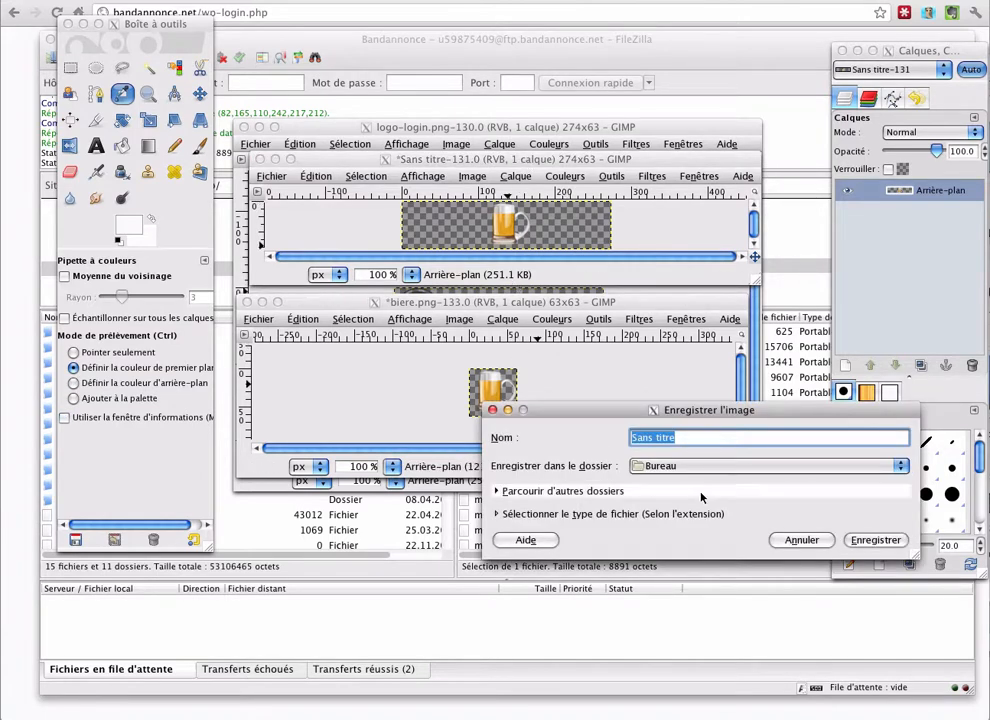
{"action": "key", "text": "BackSpace"}
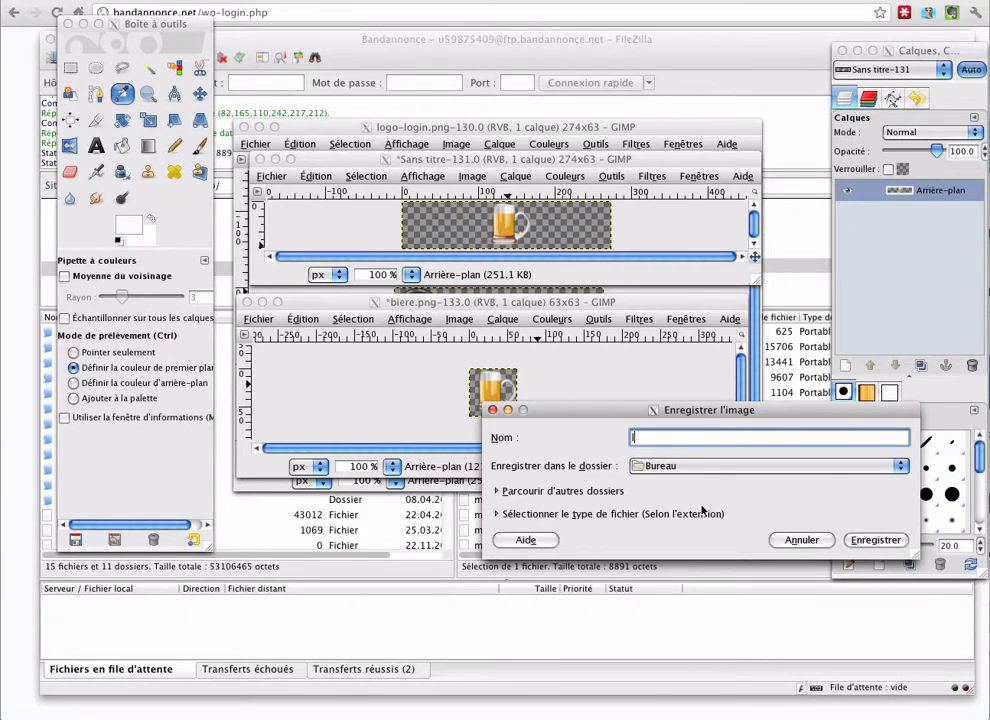
{"action": "type", "text": "logo-login.png"}
{"action": "left_click", "coordinate": [876, 540]}
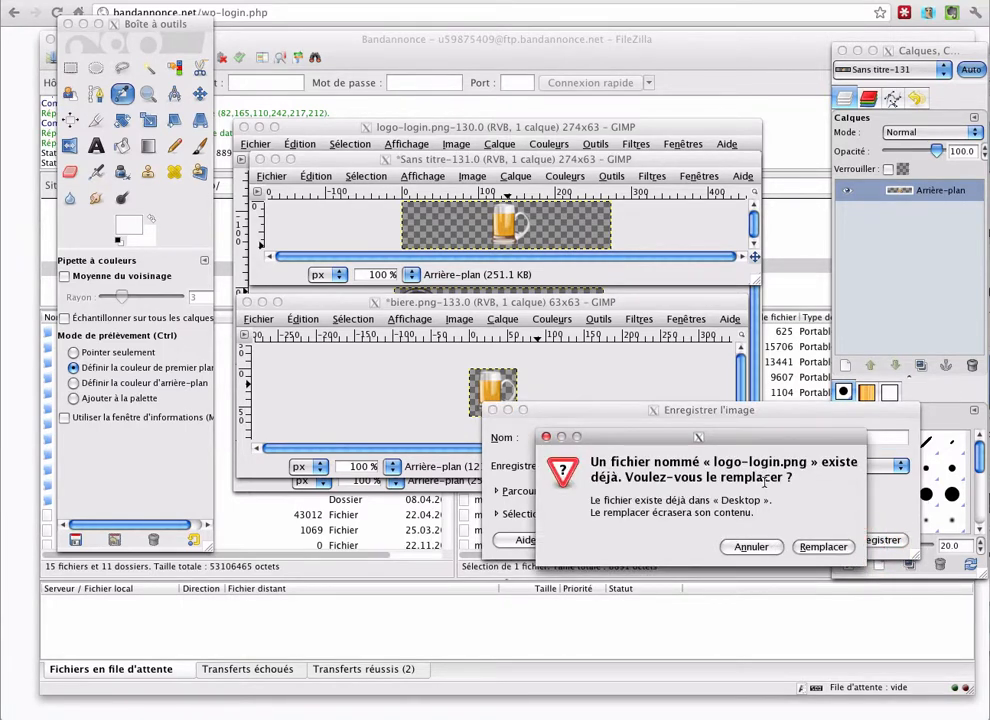
{"action": "left_click", "coordinate": [823, 547]}
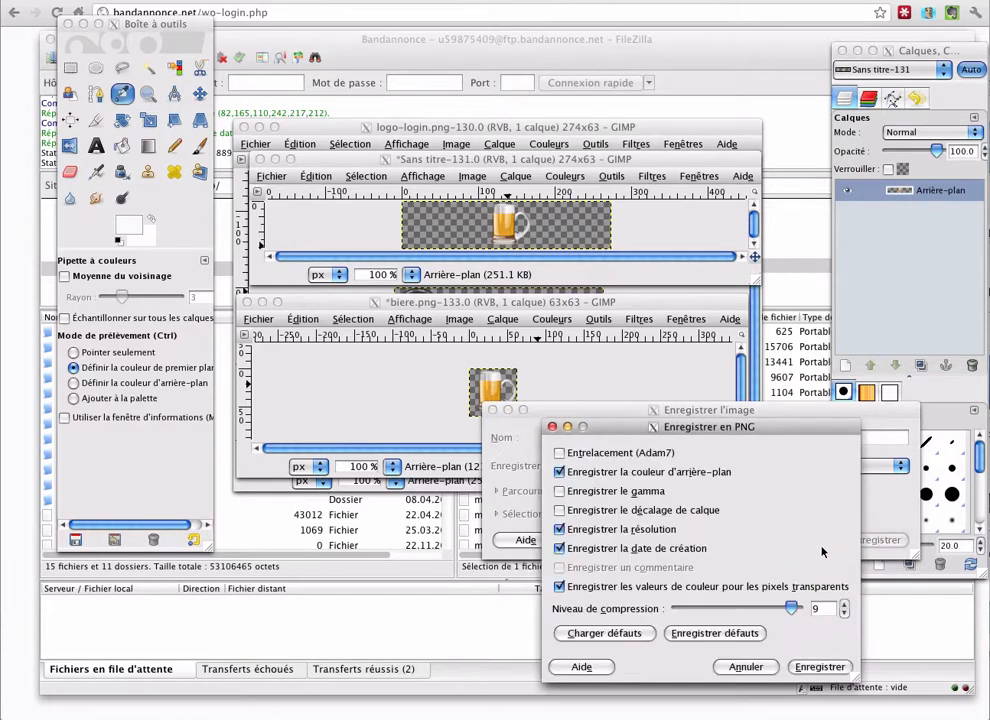
{"action": "left_click", "coordinate": [820, 665]}
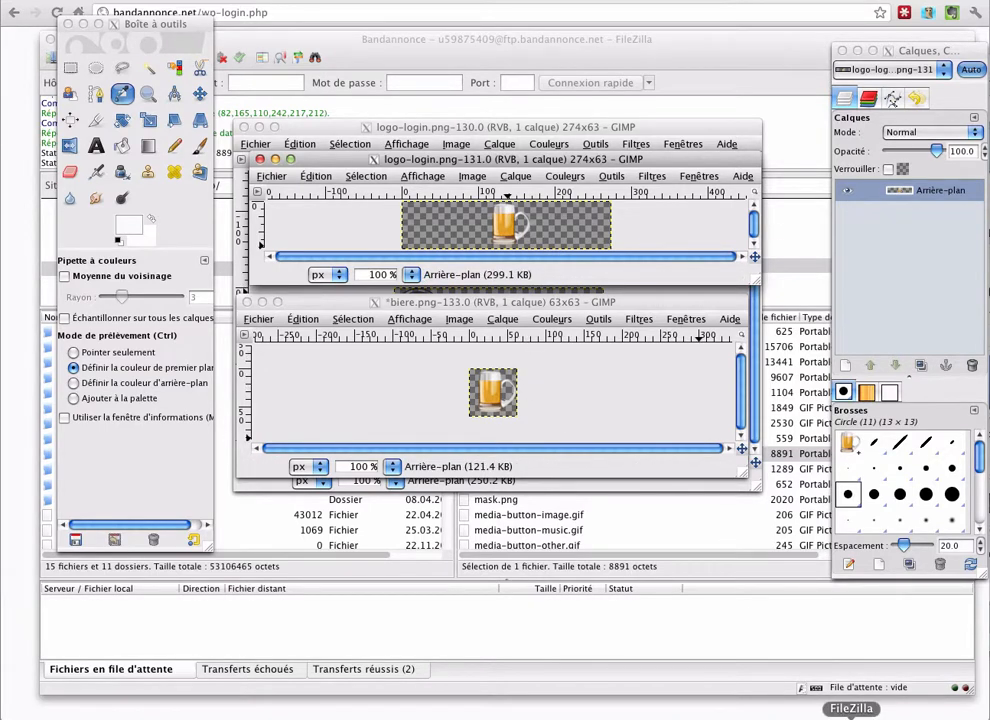
Switch to FileZilla, refresh the file lists and upload logo-login.png from the Desktop to /wp-admin/images, replacing the existing server file.
{"action": "left_click", "coordinate": [851, 716]}
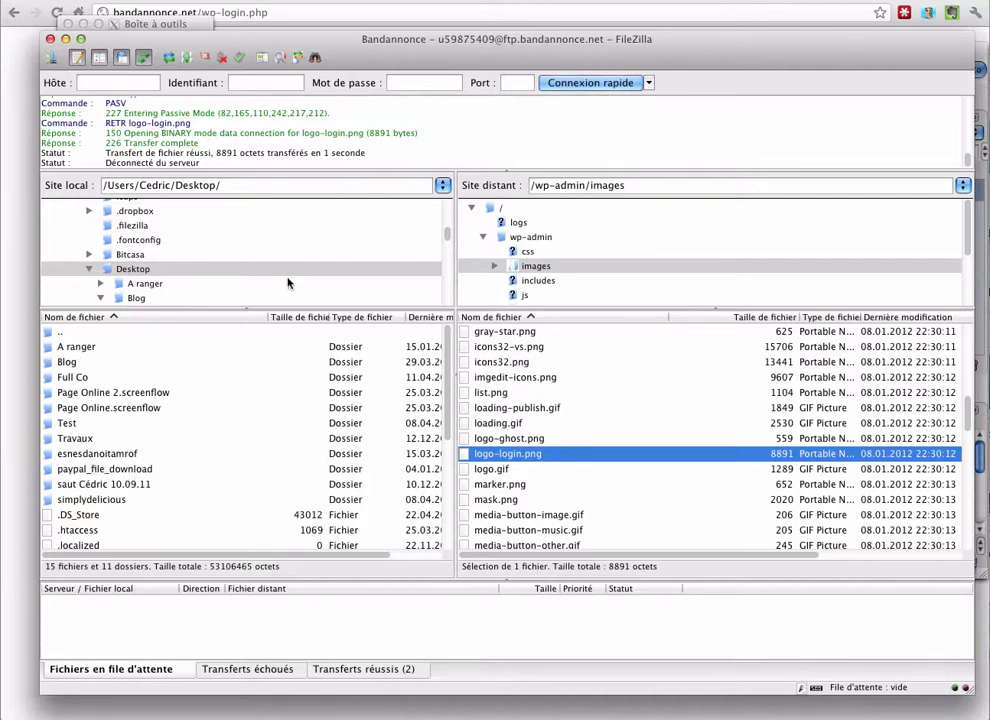
{"action": "left_click", "coordinate": [166, 56]}
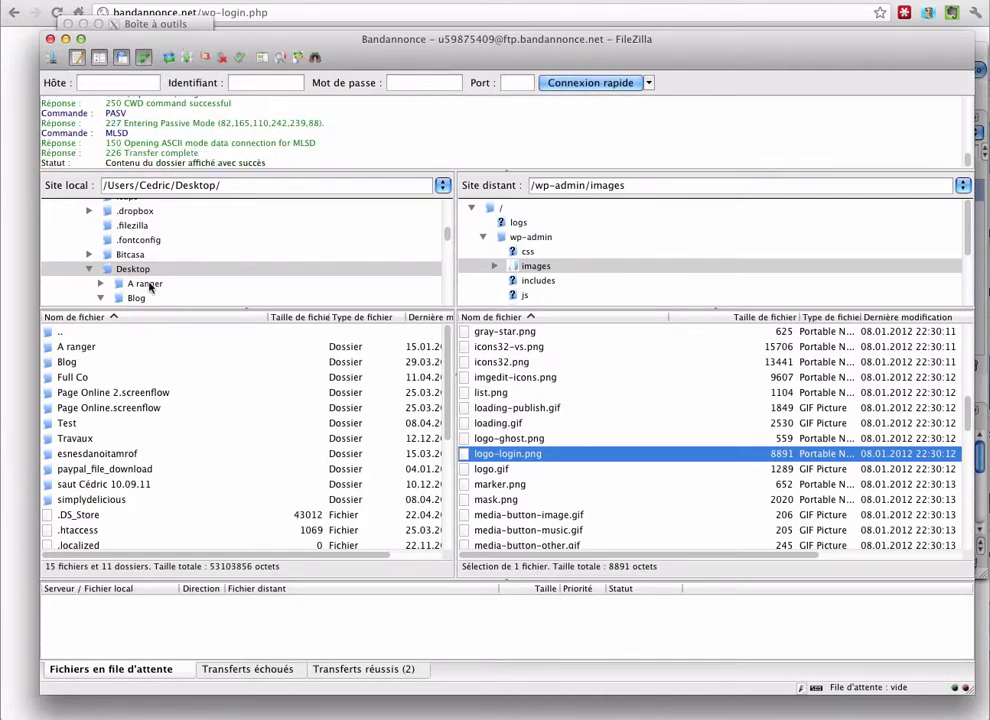
{"action": "left_click", "coordinate": [110, 485]}
{"action": "scroll", "coordinate": [117, 460], "scroll_direction": "down", "scroll_amount": 3}
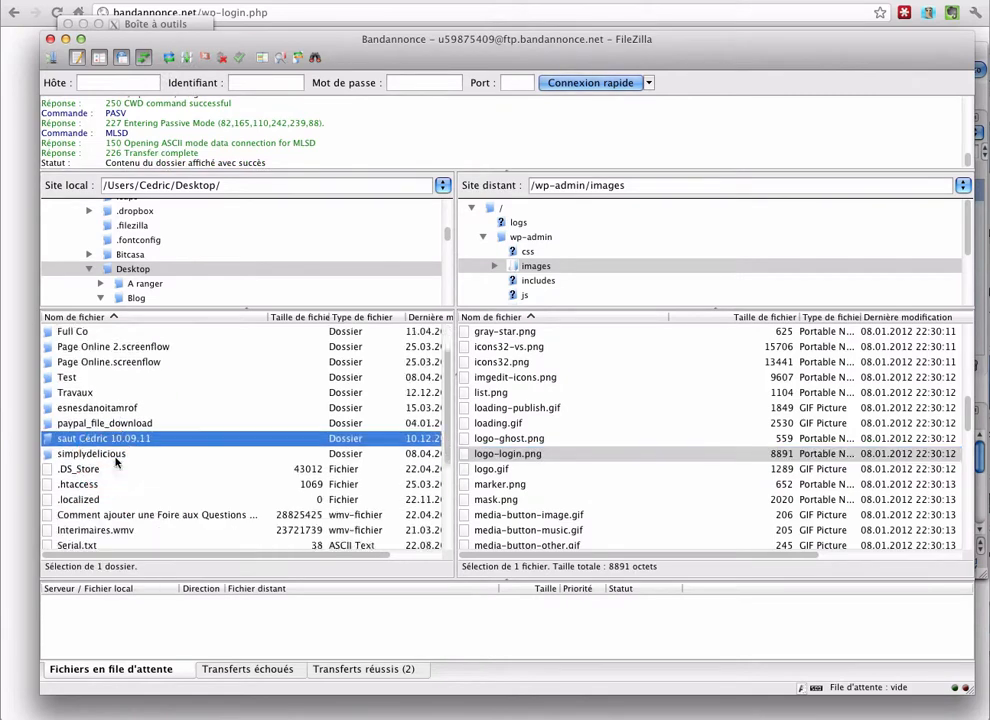
{"action": "scroll", "coordinate": [117, 460], "scroll_direction": "down", "scroll_amount": 5}
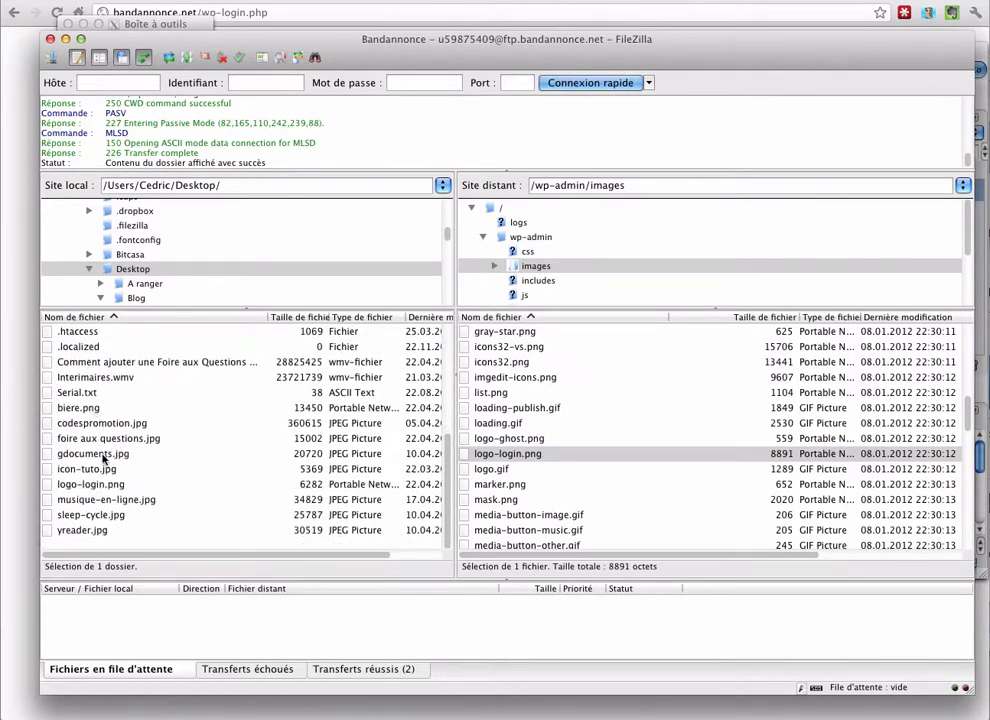
{"action": "left_click", "coordinate": [93, 482]}
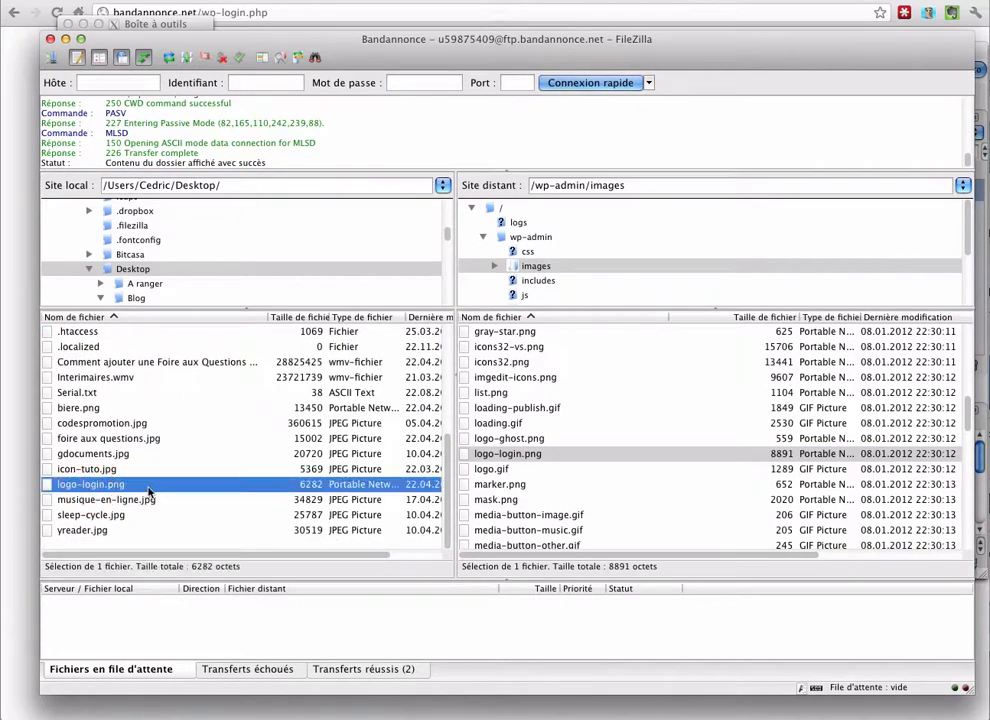
{"action": "right_click", "coordinate": [121, 486]}
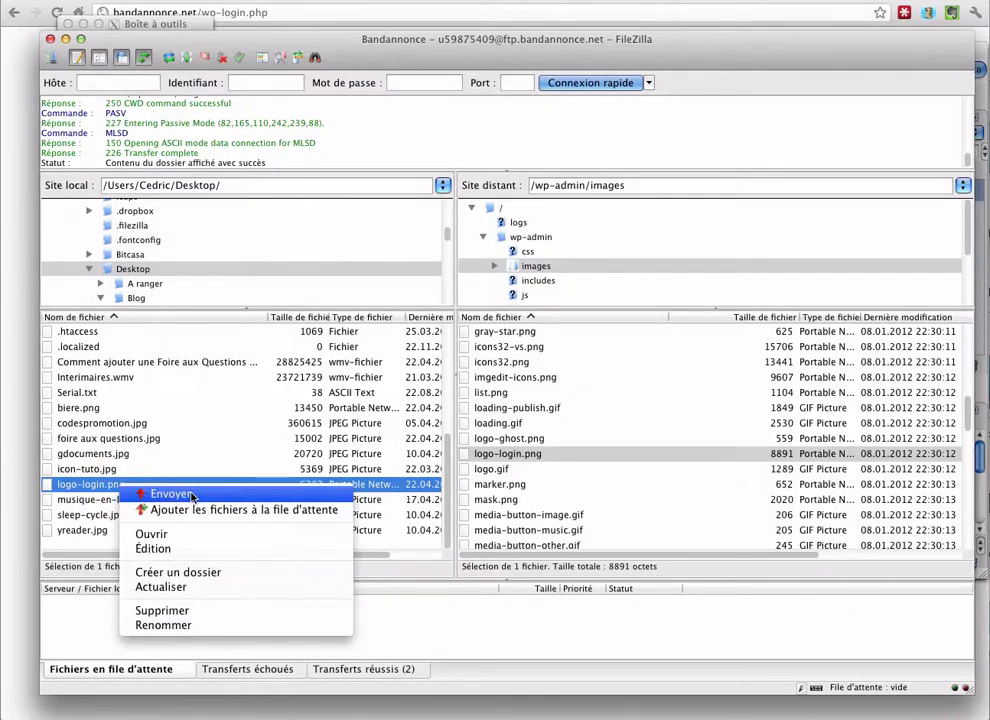
{"action": "left_click", "coordinate": [155, 494]}
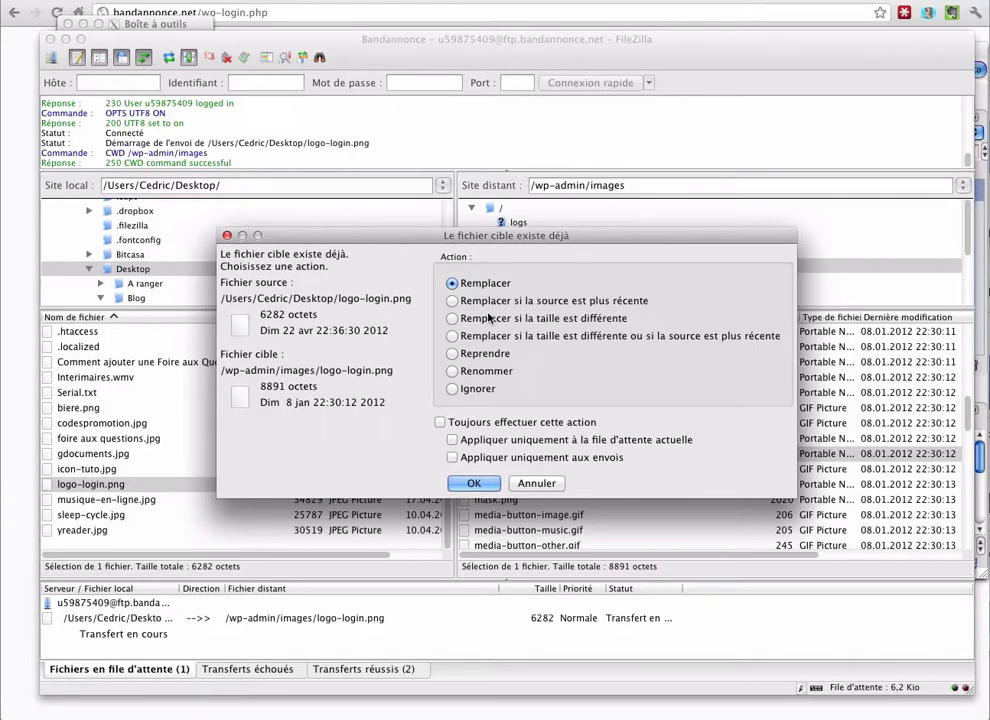
{"action": "left_click", "coordinate": [474, 483]}
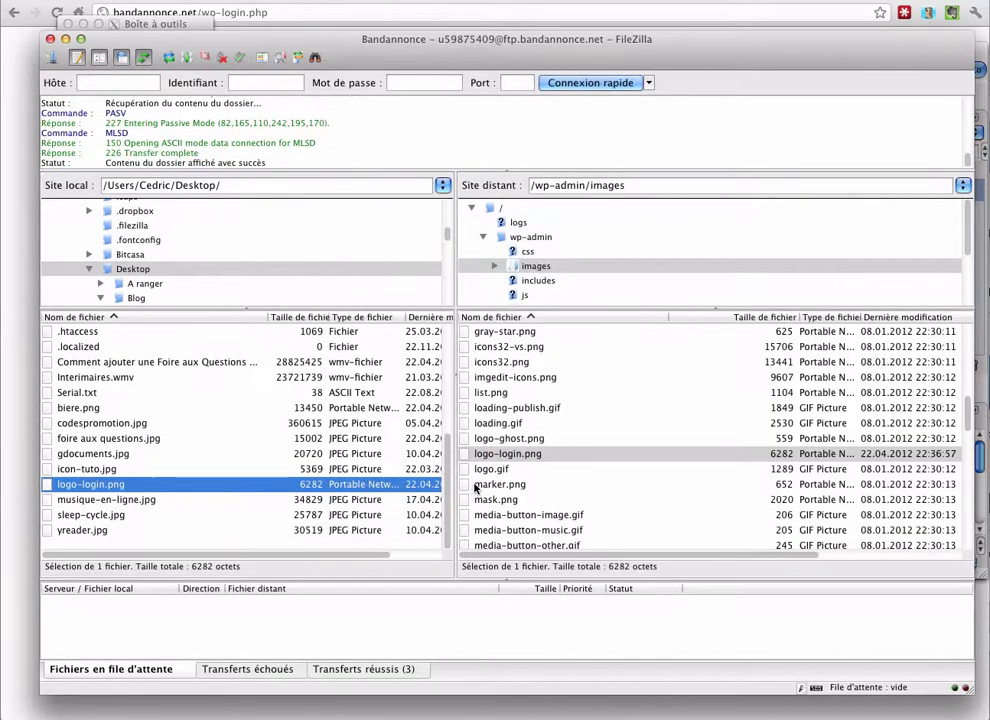
Switch to the browser and reload the WordPress login page to check its logo.
{"action": "left_click", "coordinate": [607, 9]}
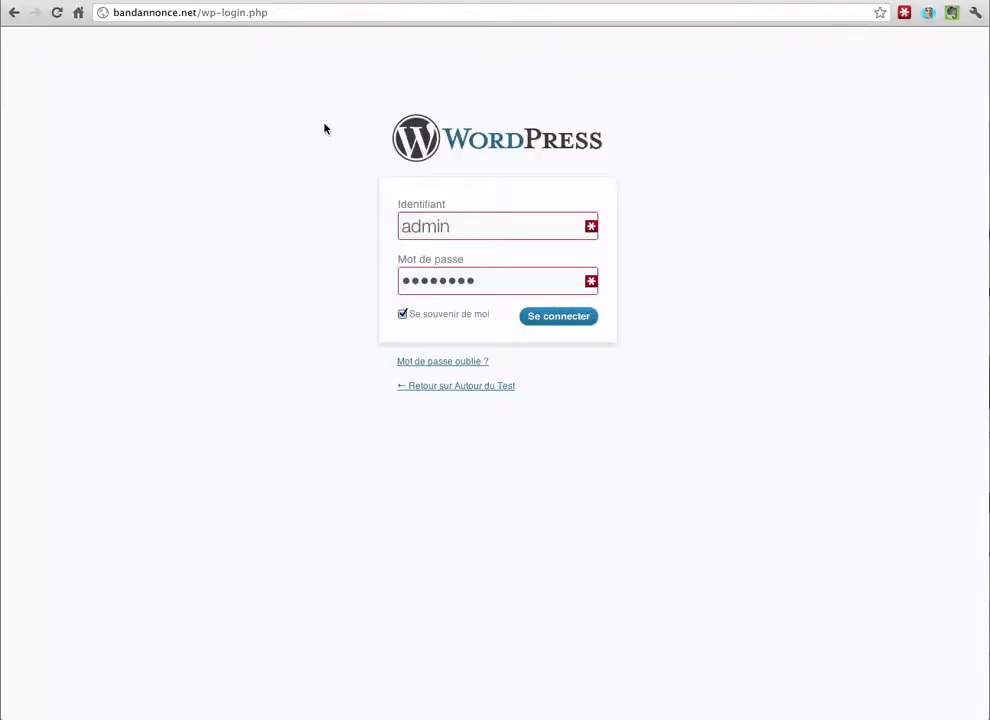
{"action": "left_click", "coordinate": [57, 13]}
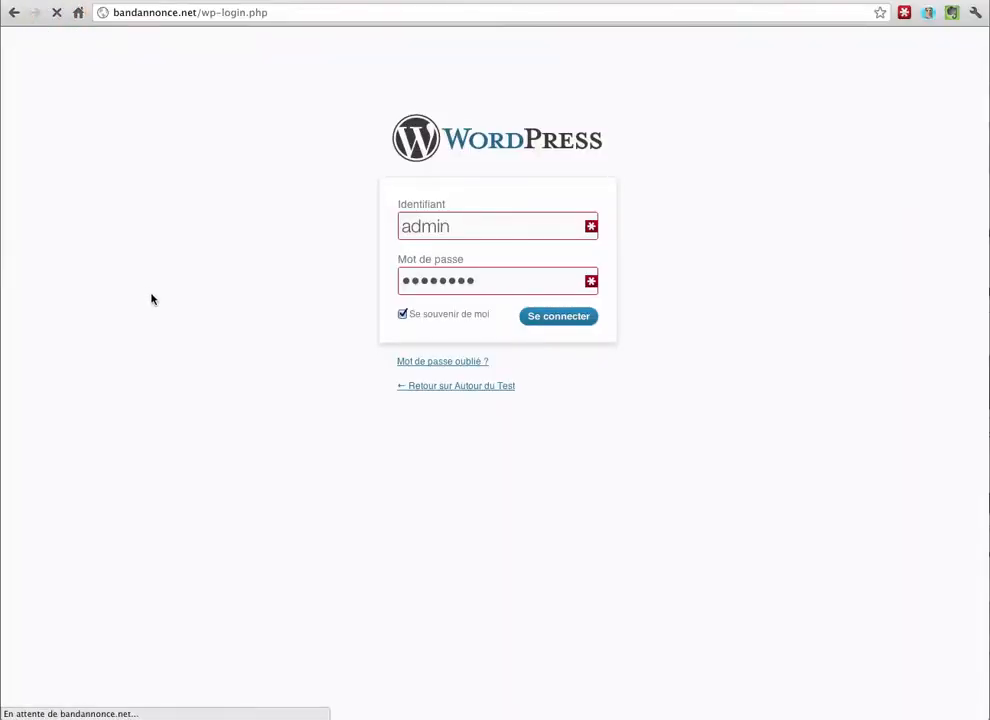